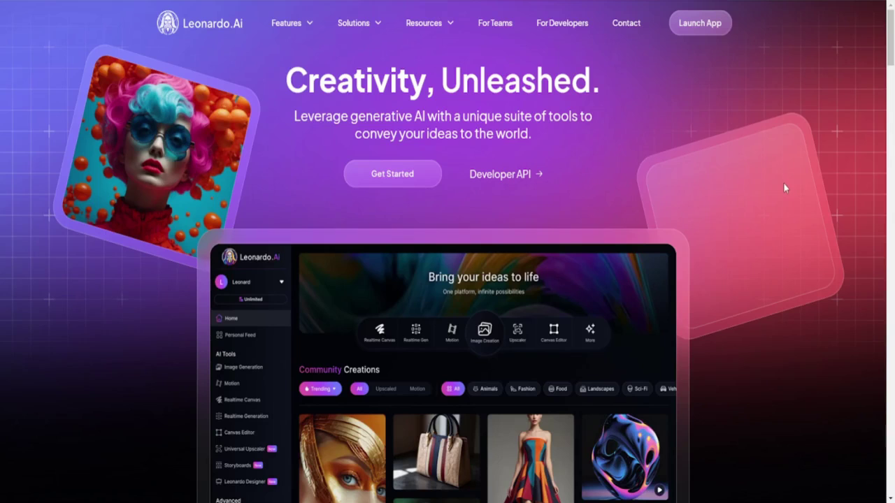
- Scroll down and back up through the Leonardo.Ai landing page
scroll(843, 189, down, 3)
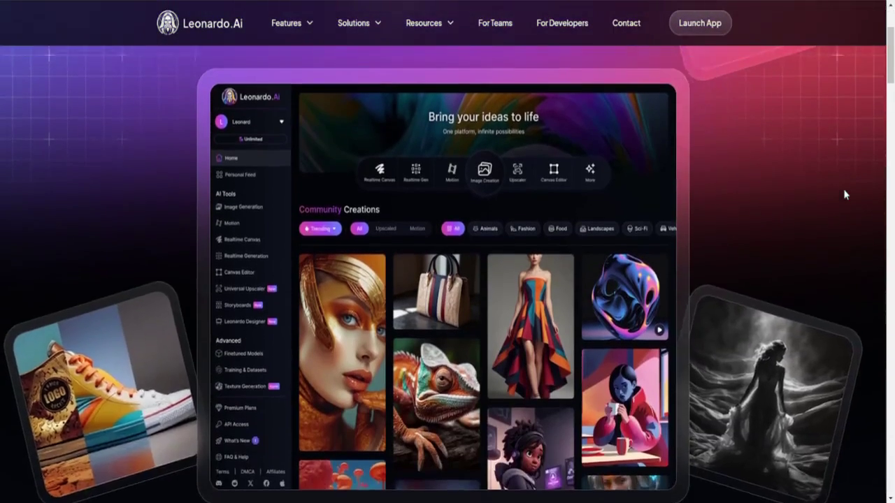
scroll(843, 189, up, 3)
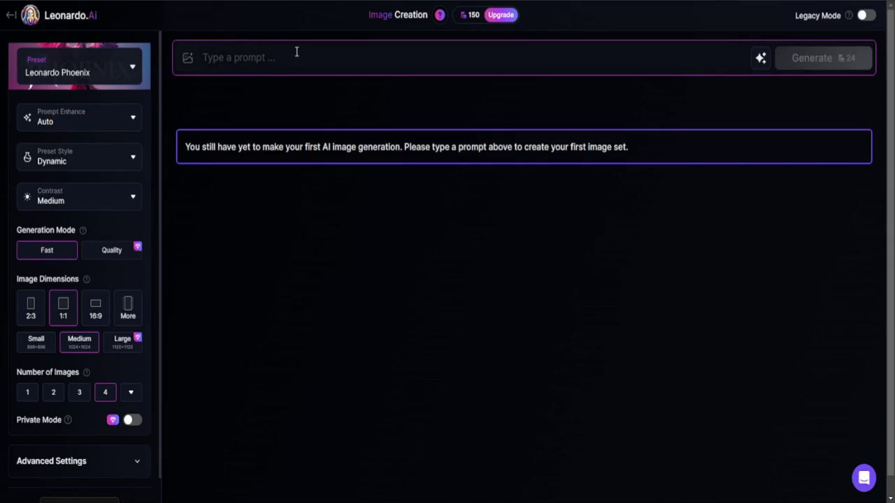
- Generate images for 'A sunset over the ocean' and enlarge the first result
text(A sunset over the ocean)
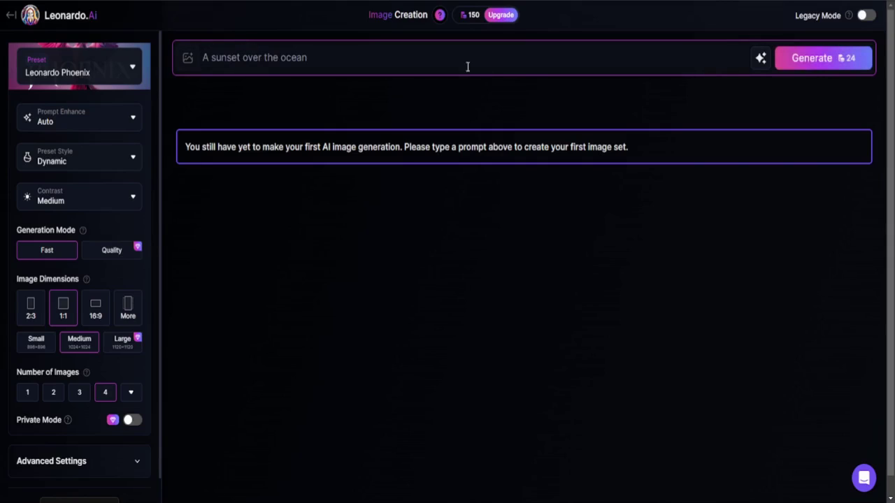
click(797, 64)
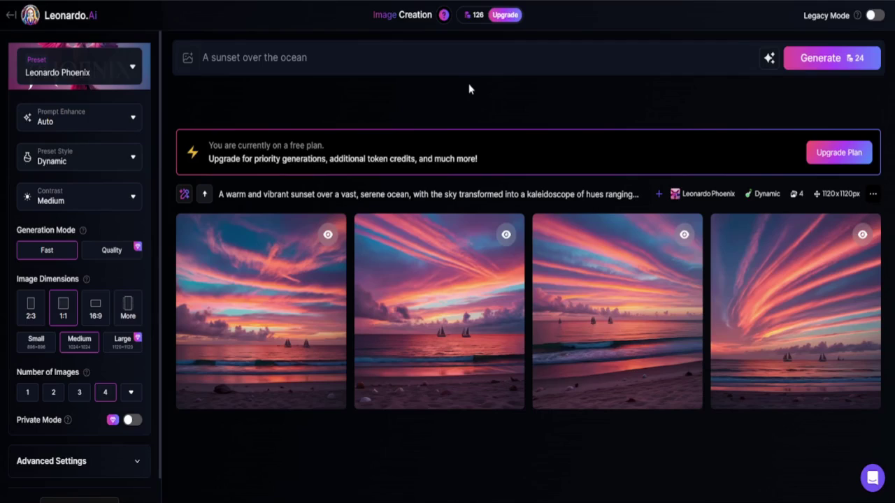
mouse_move(261, 311)
click(245, 281)
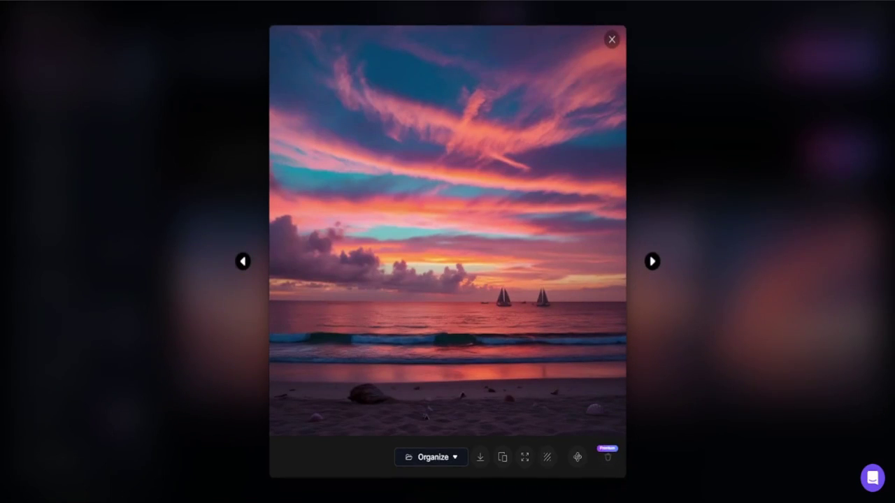
- Enlarge Runway's first sunset image and compare it against Leonardo's enlarged sunset
click(167, 475)
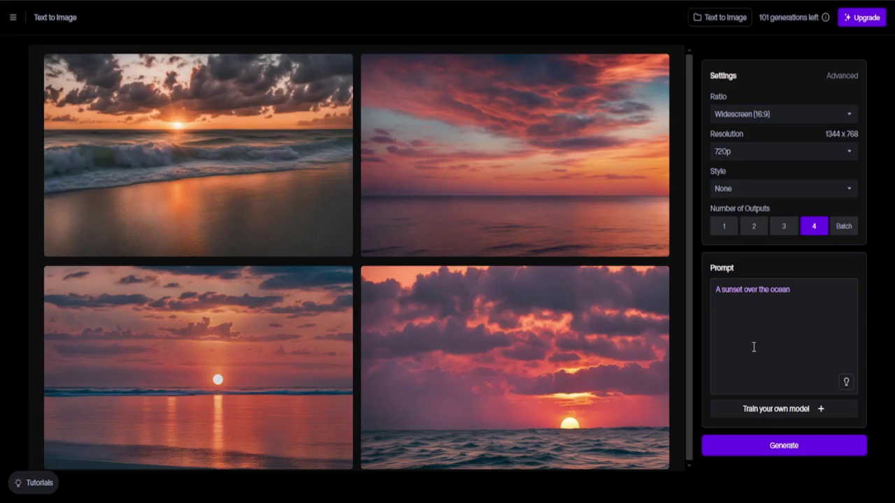
mouse_move(198, 156)
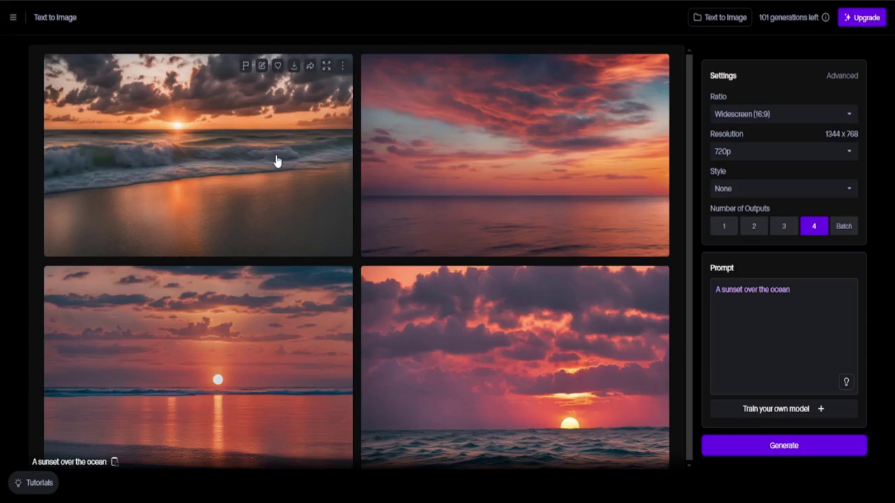
click(276, 161)
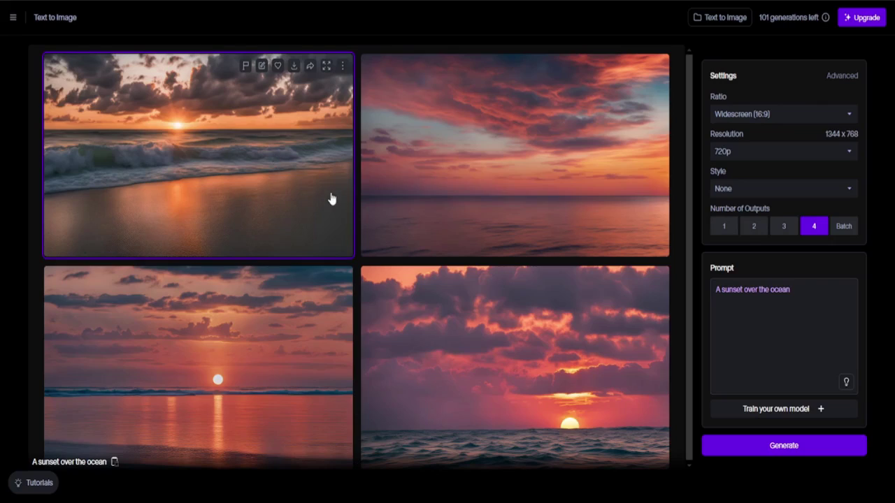
mouse_move(484, 235)
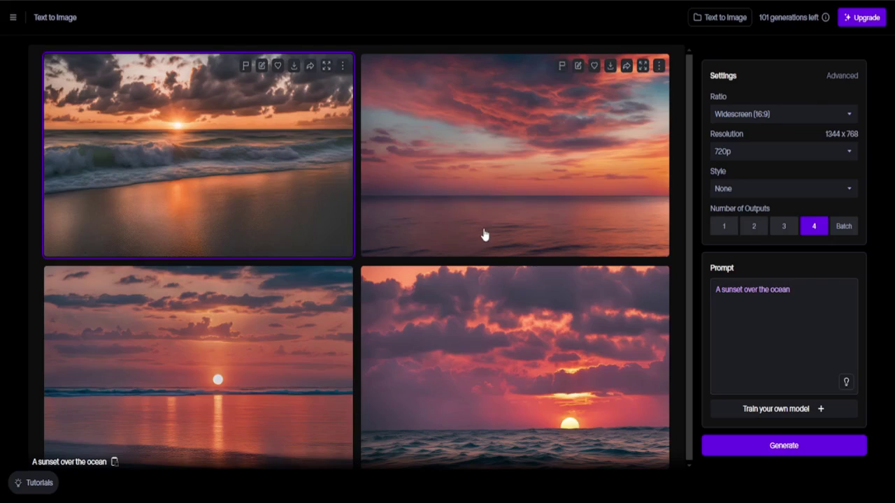
click(302, 187)
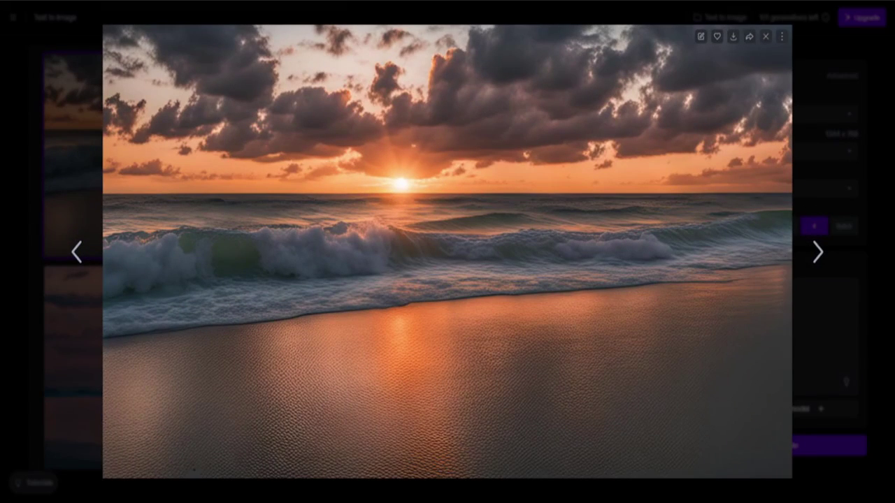
click(95, 472)
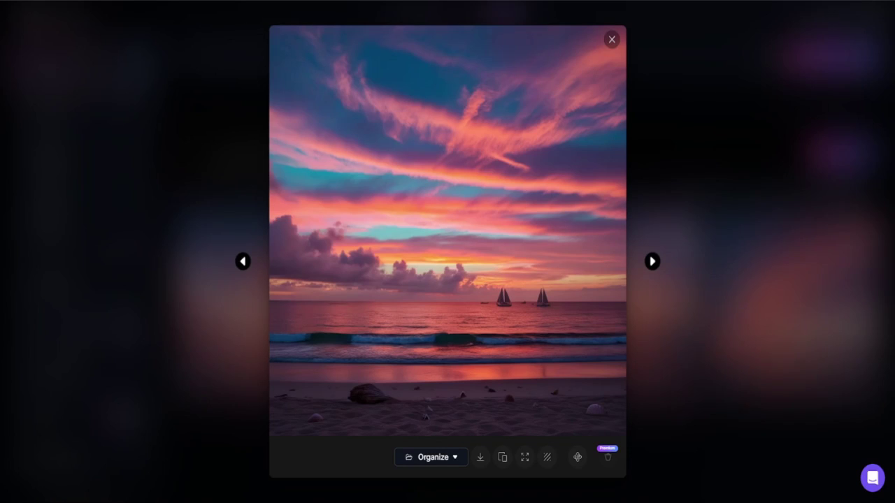
key(alt+Tab)
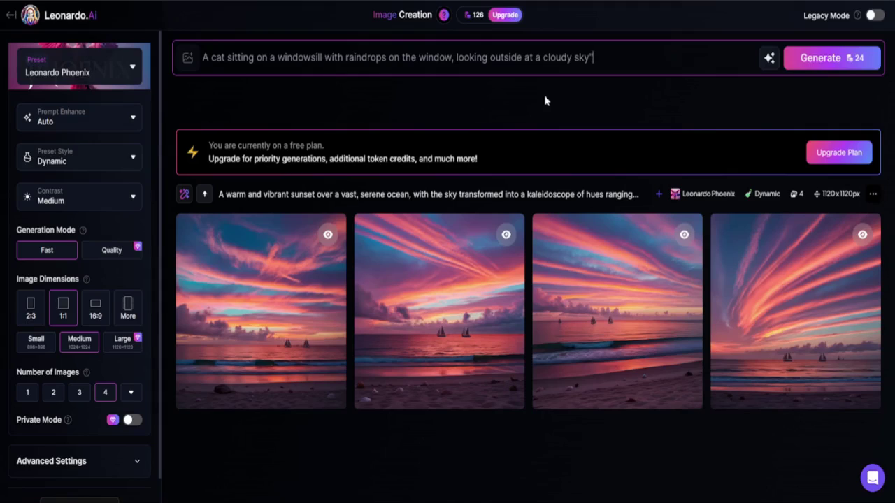
- Generate the rainy-windowsill cat prompt in both apps and enlarge one Leonardo grey cat
click(822, 56)
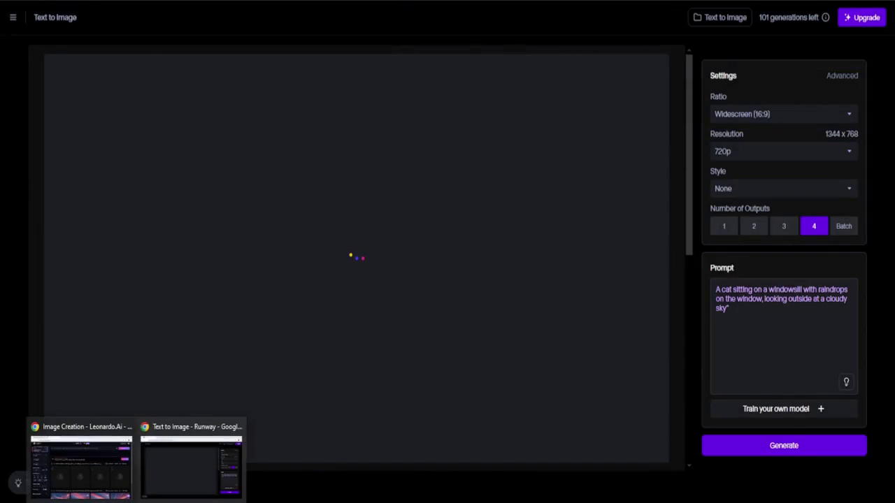
click(105, 490)
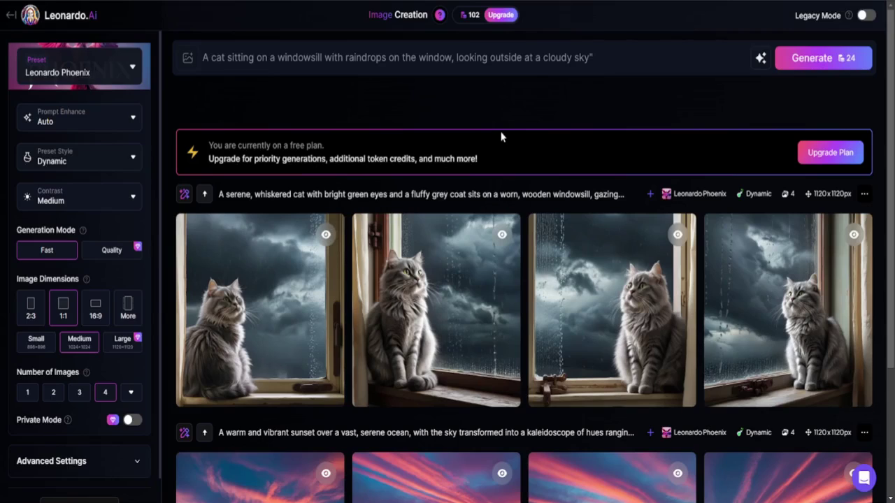
click(788, 299)
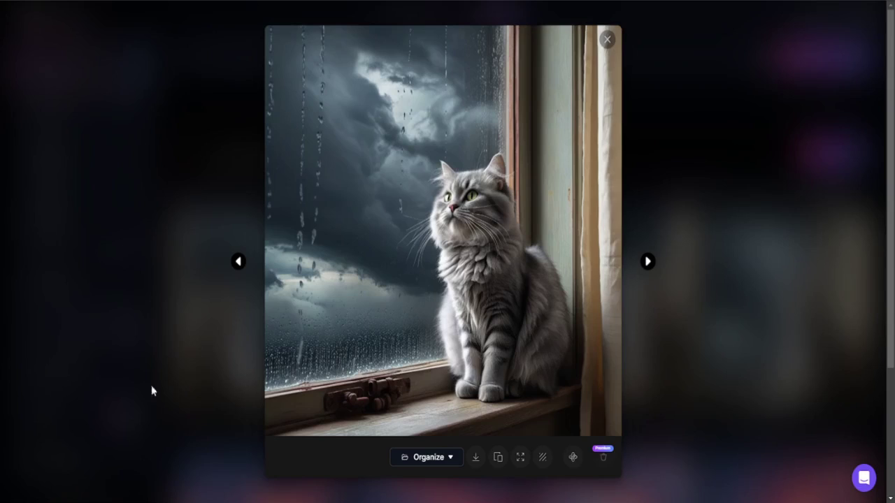
- Enlarge Runway's close-up tabby cat image, then return to Leonardo's enlarged cat
click(162, 482)
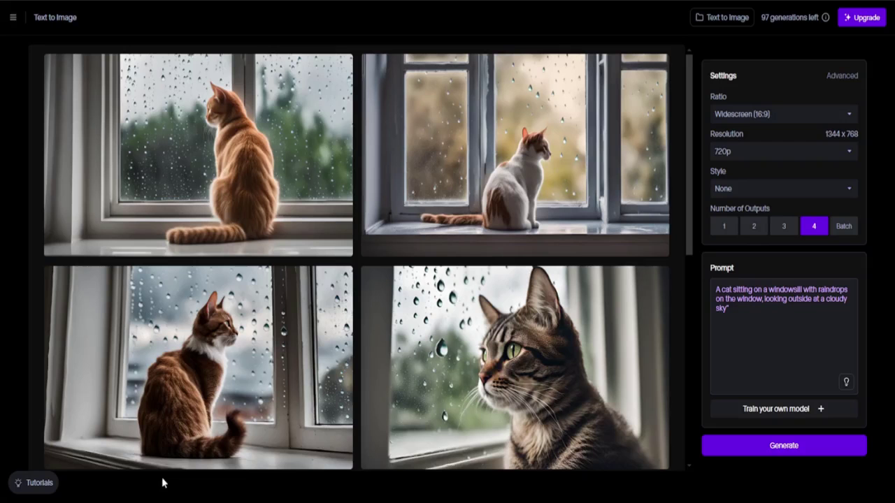
click(456, 377)
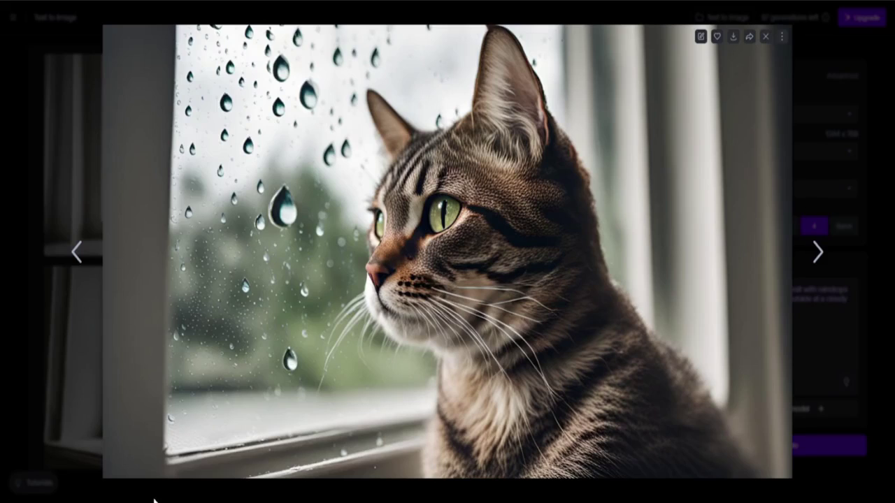
click(80, 463)
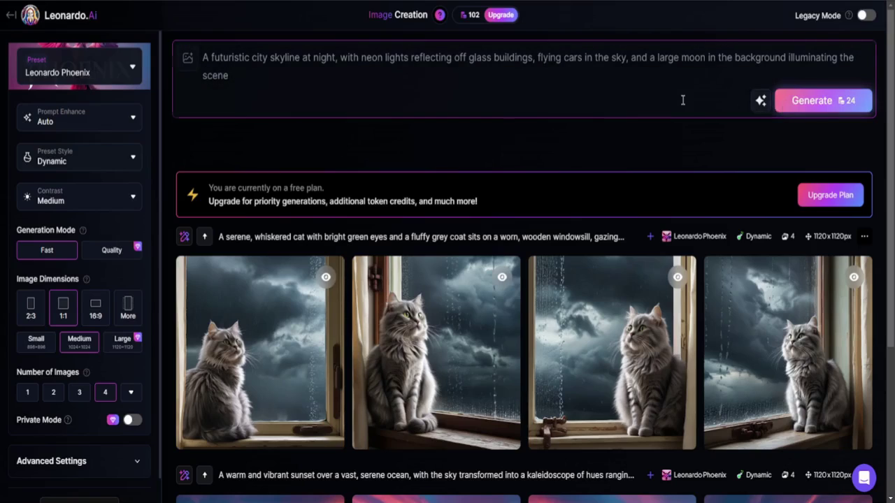
- Generate the neon futuristic city prompt in both apps and preview Leonardo's third city image
click(786, 104)
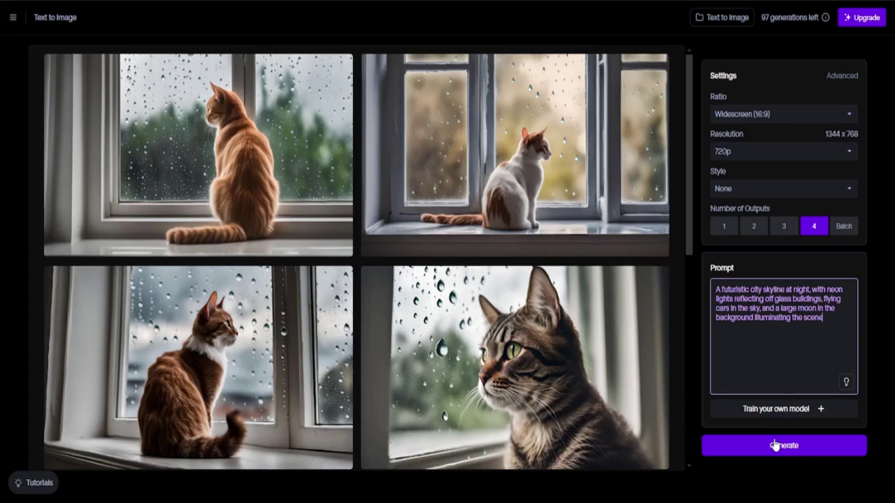
click(776, 445)
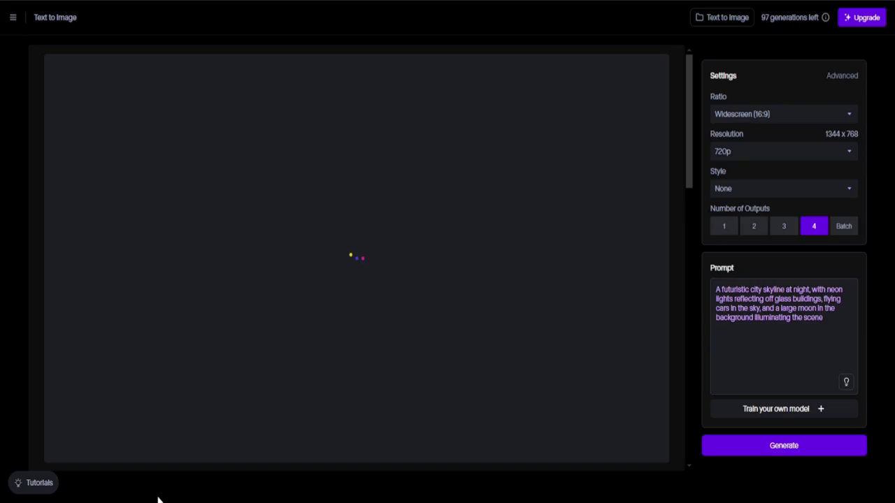
mouse_move(158, 499)
click(108, 484)
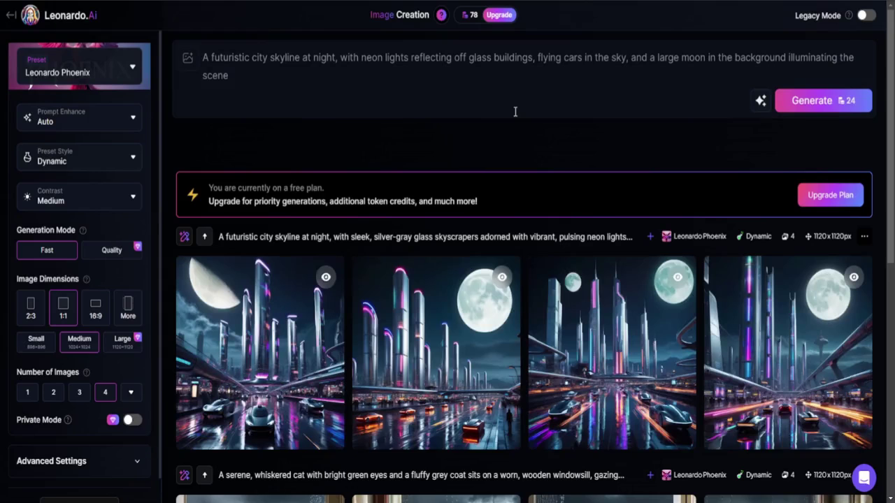
click(628, 364)
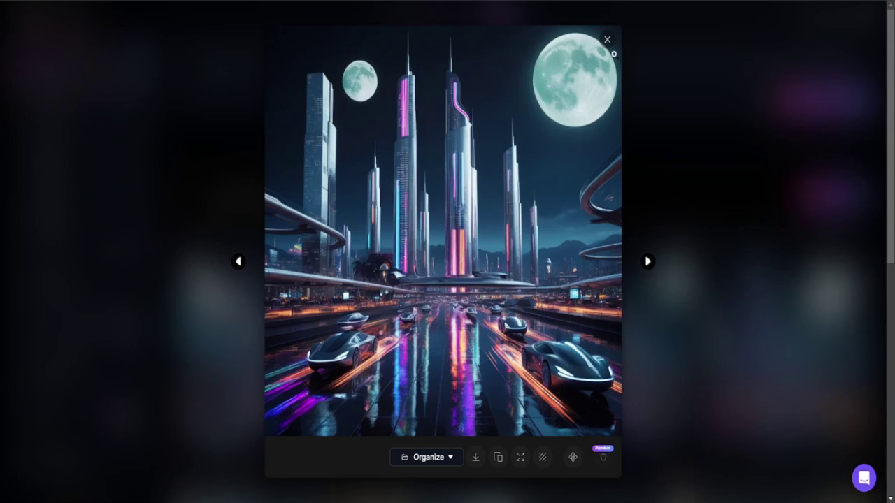
click(607, 40)
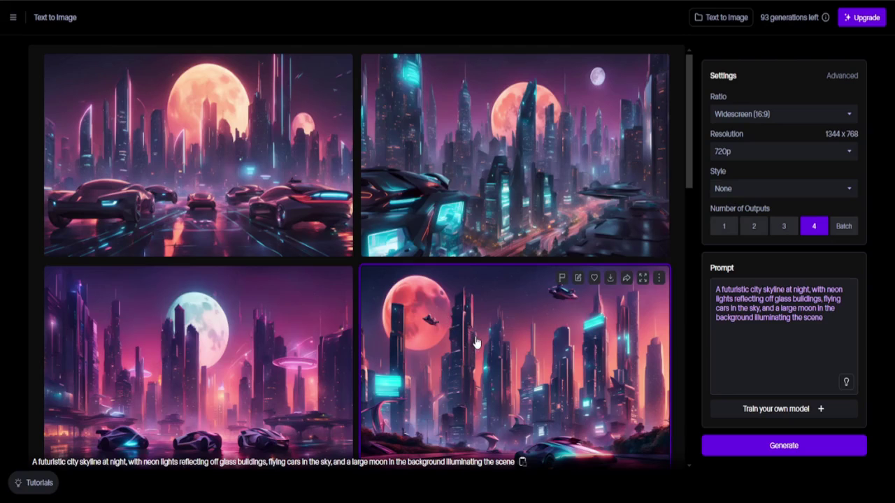
- Enlarge Runway's bottom-right red-moon city skyline image
click(475, 342)
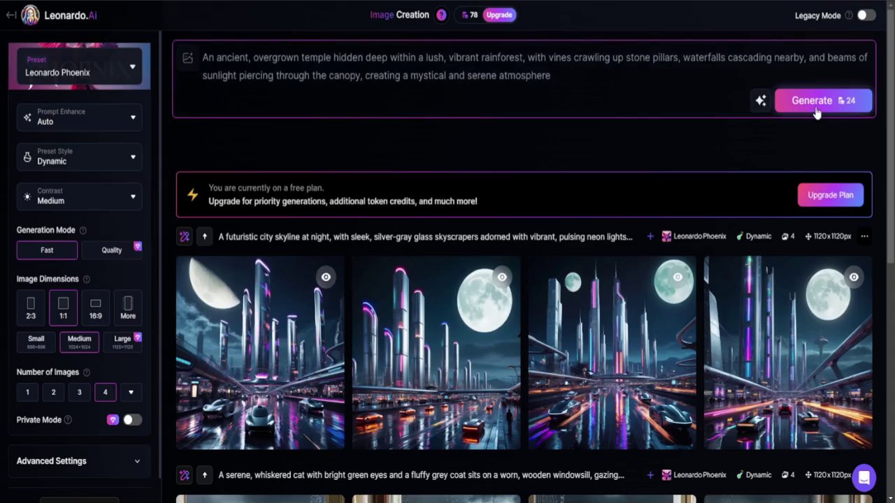
- Generate the jungle temple prompt in Leonardo, then paste it over Runway's city prompt and generate
click(815, 108)
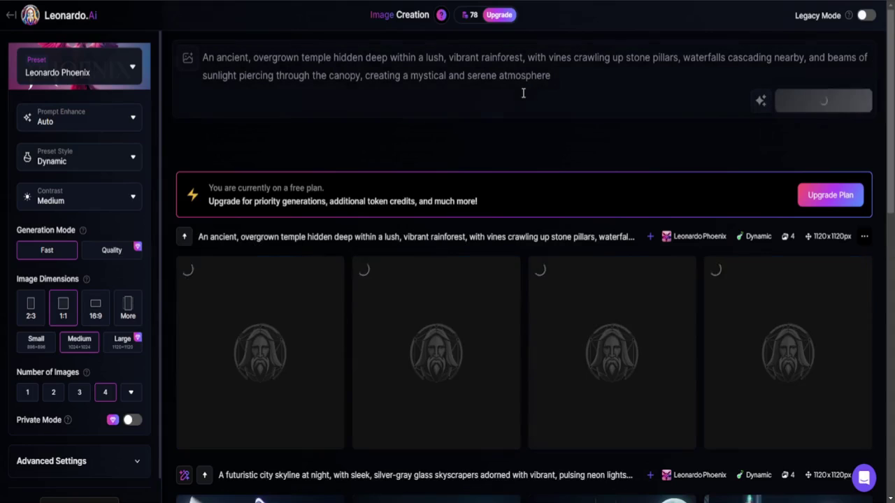
click(190, 465)
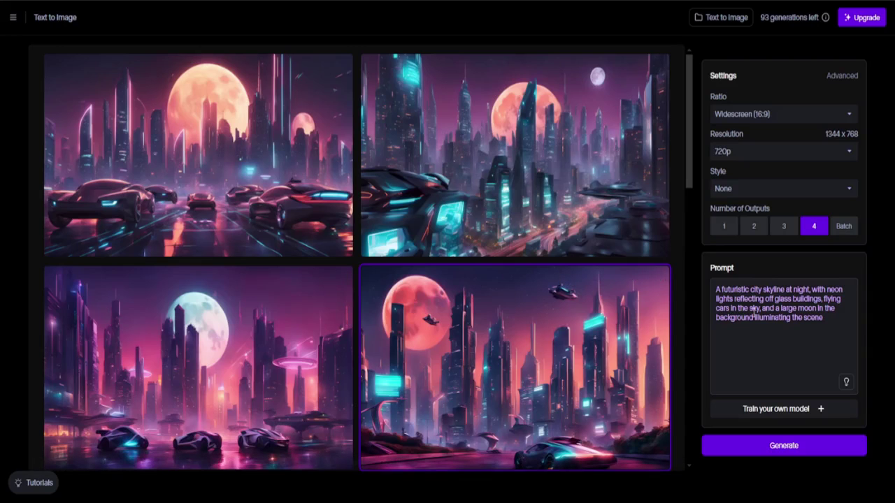
key(ctrl+a)
text(An ancient, overgrown temple hidden deep within a lush, vibrant rainforest, with vines crawling up stone pillars, waterfalls cascading nearby, and beams of sunlight piercing through the canopy, creating a mystical and serene atmosphere)
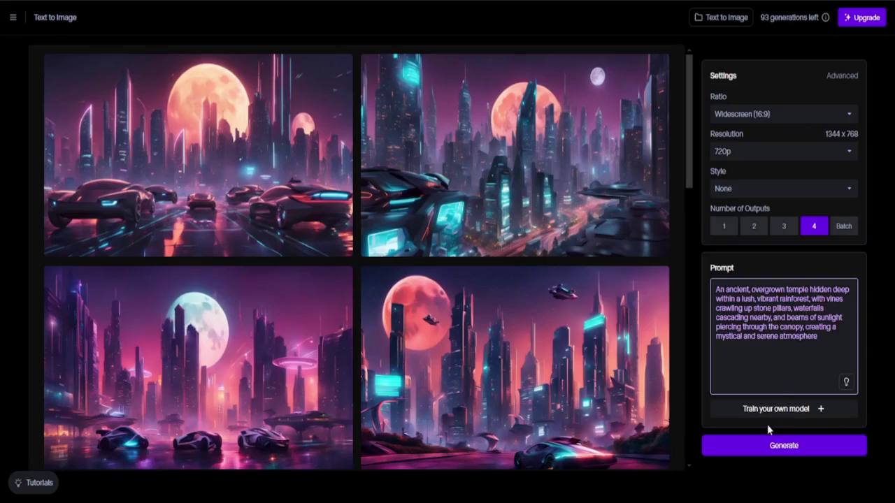
click(761, 445)
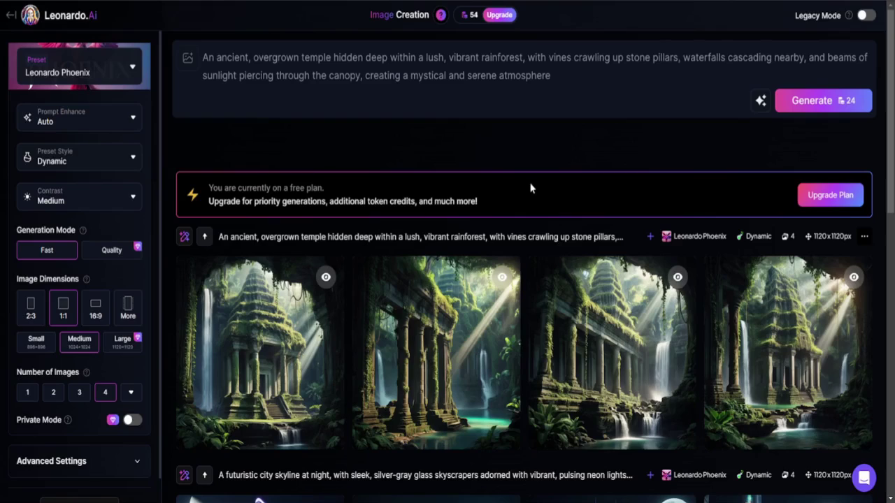
click(643, 329)
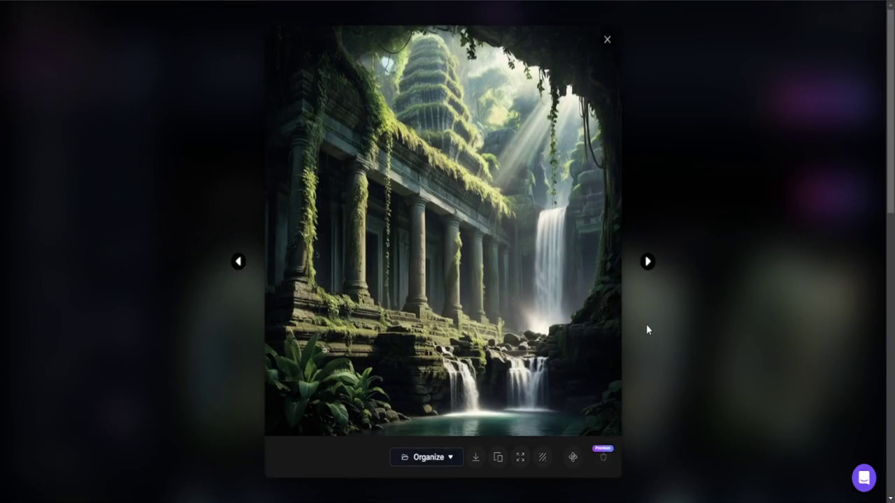
mouse_move(136, 492)
click(171, 482)
click(311, 166)
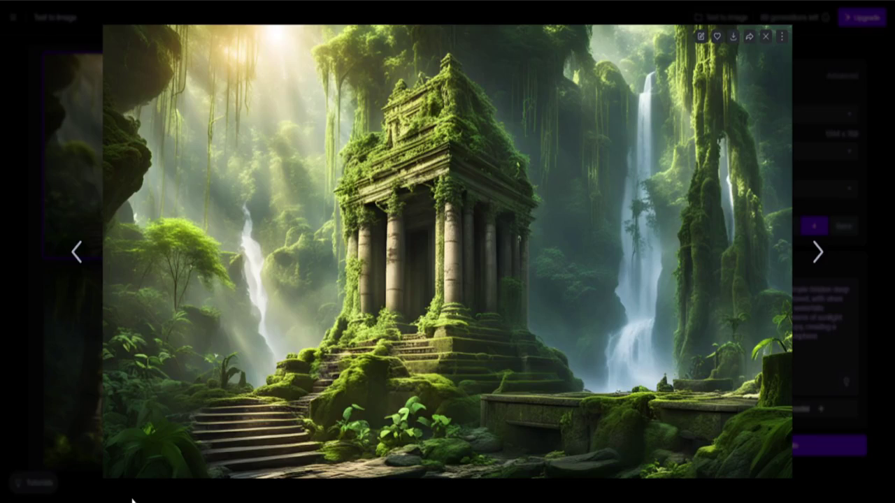
click(101, 478)
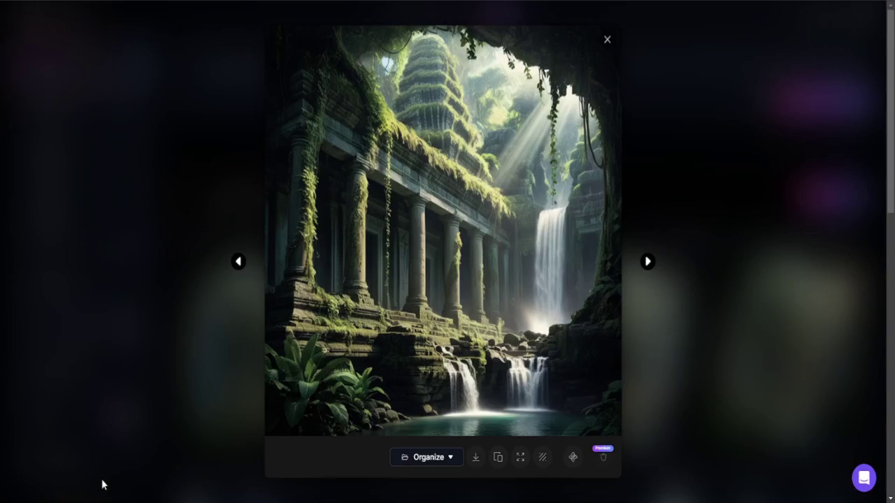